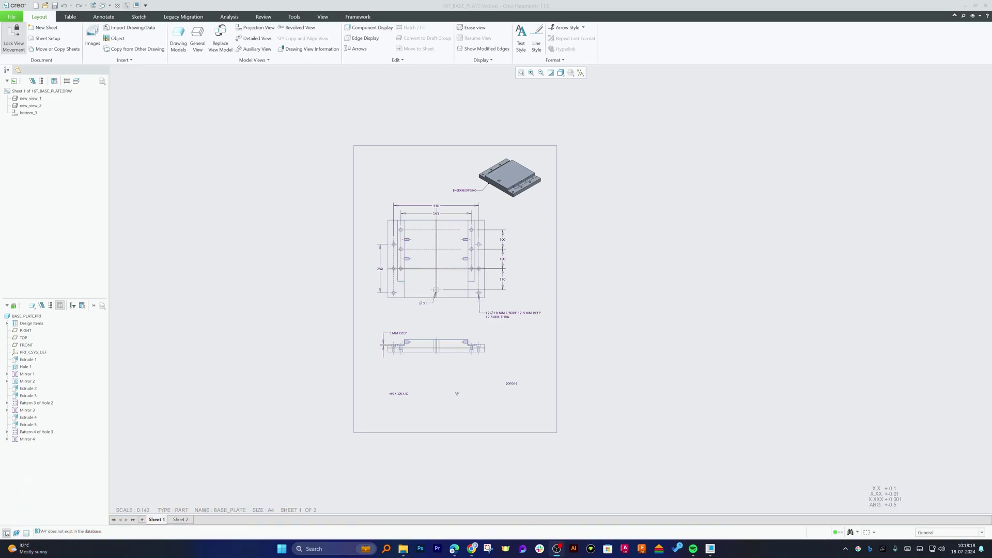
Browse to C:\Creo Standard\FORMAT and select the a4.frm format file.
{"action": "scroll", "coordinate": [515, 183], "scroll_direction": "up", "scroll_amount": 3}
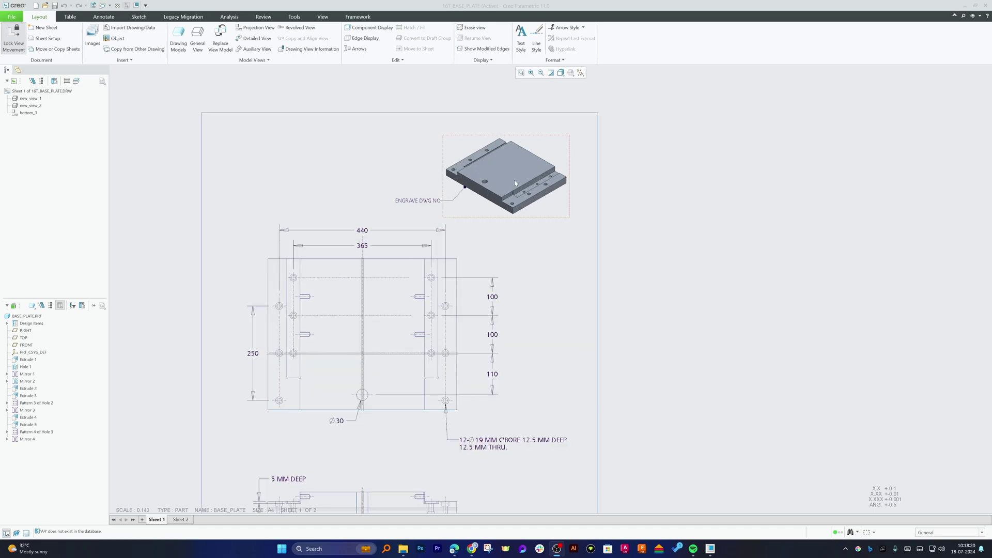
{"action": "scroll", "coordinate": [302, 191], "scroll_direction": "down", "scroll_amount": 3}
{"action": "scroll", "coordinate": [321, 316], "scroll_direction": "up", "scroll_amount": 3}
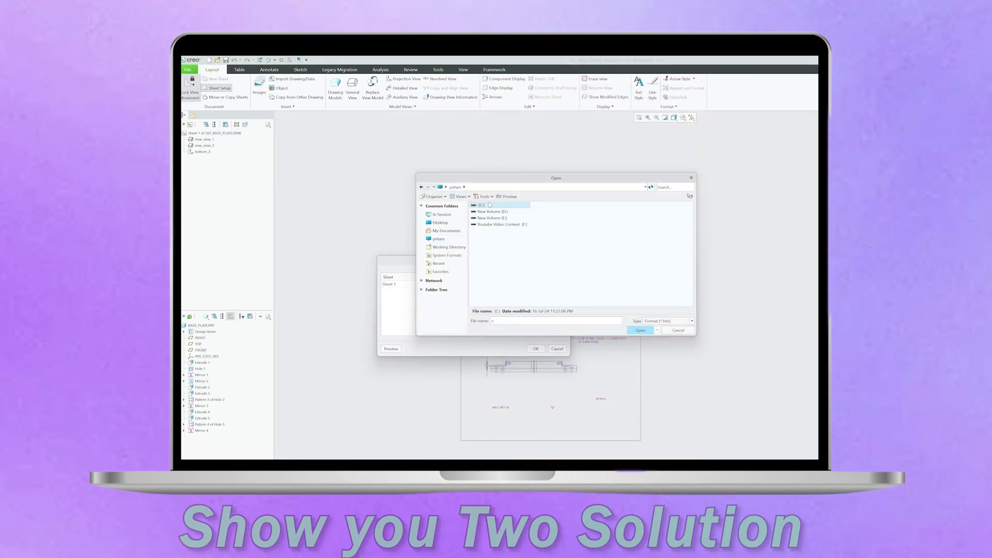
{"action": "double_click", "coordinate": [489, 205]}
{"action": "double_click", "coordinate": [499, 242]}
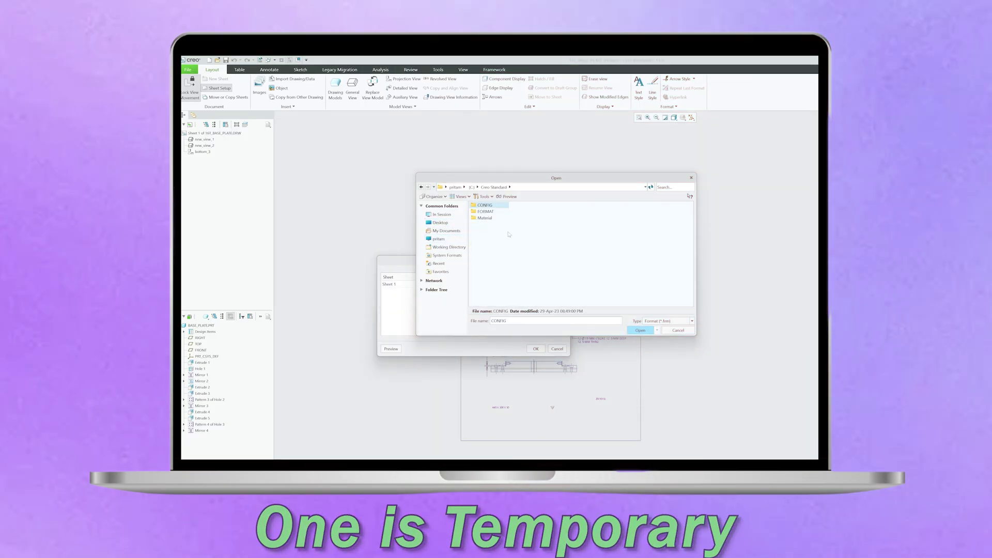
{"action": "double_click", "coordinate": [492, 212]}
{"action": "left_click", "coordinate": [485, 212]}
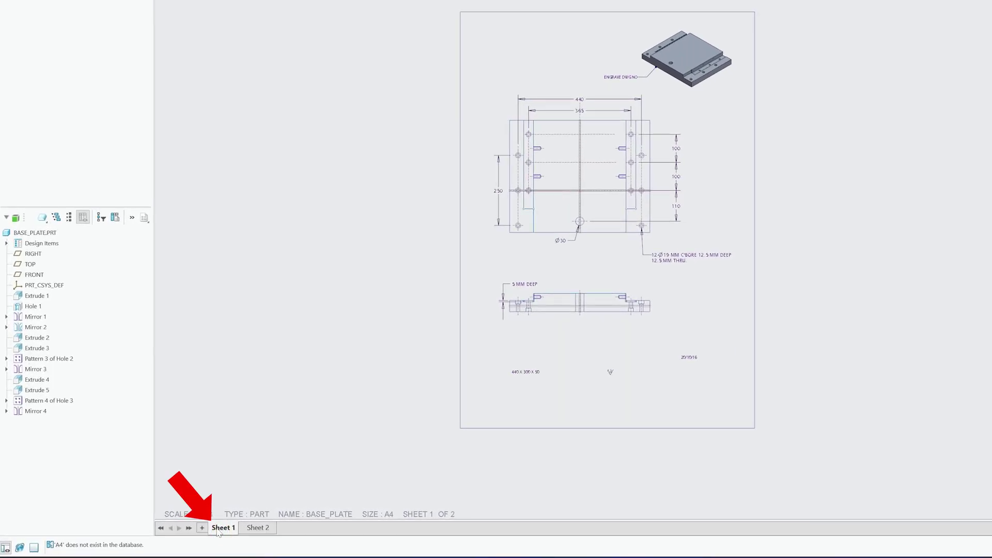
Open Sheet Setup for Sheet 1 and choose to browse for a format file.
{"action": "right_click", "coordinate": [218, 532]}
{"action": "left_click", "coordinate": [243, 446]}
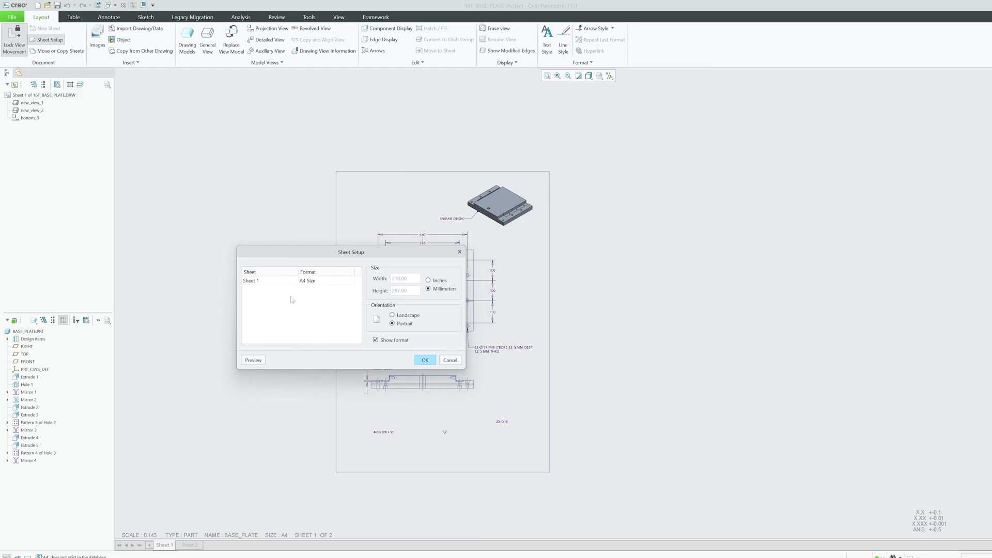
{"action": "left_click", "coordinate": [335, 283]}
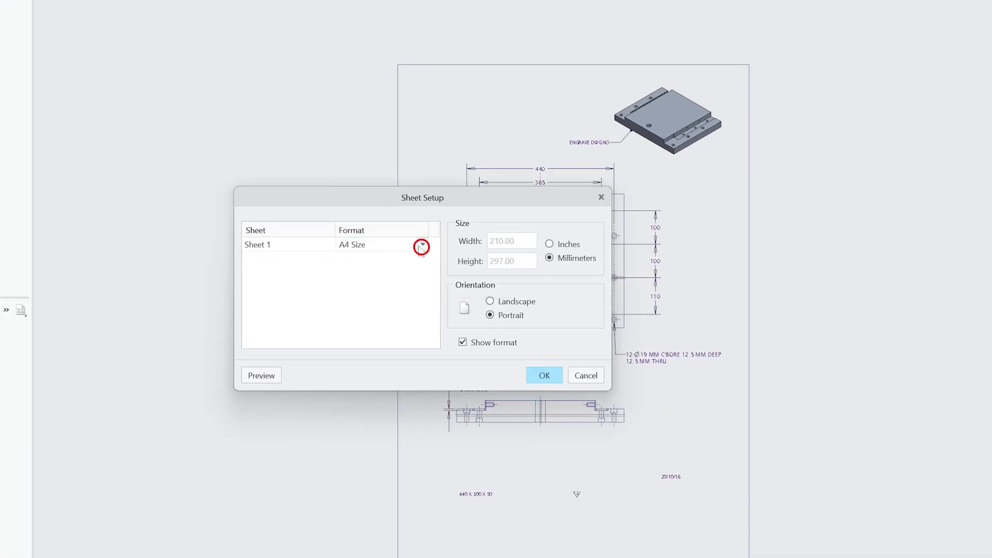
{"action": "left_click", "coordinate": [422, 246]}
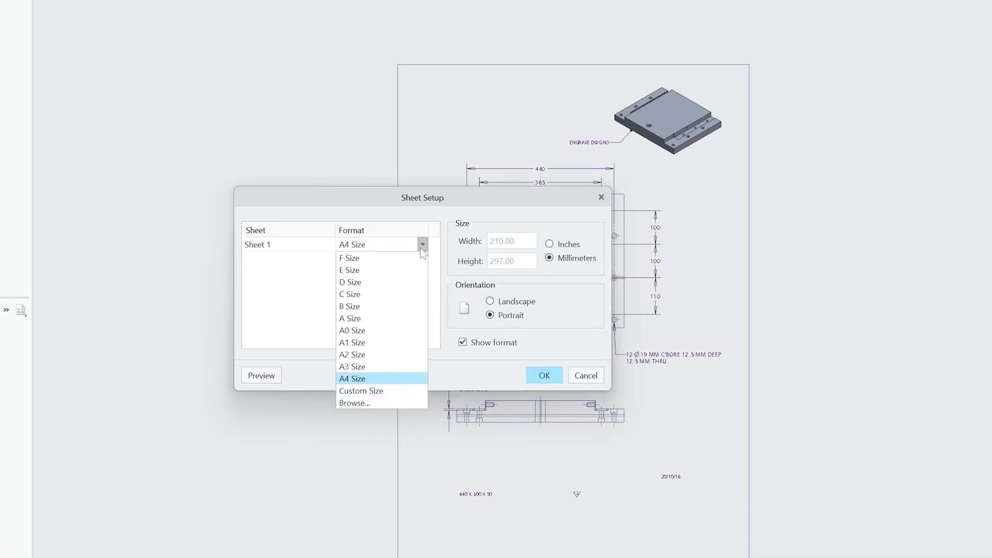
{"action": "left_click", "coordinate": [382, 404]}
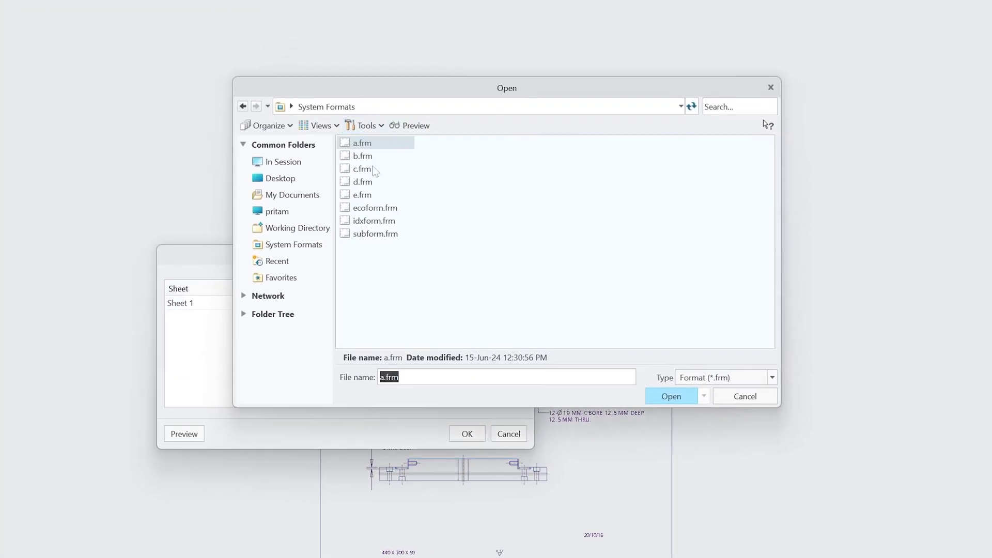
Navigate the format browser to the C:\Creo Standard\FORMAT folder.
{"action": "left_click", "coordinate": [362, 120]}
{"action": "left_click", "coordinate": [379, 154]}
{"action": "double_click", "coordinate": [375, 142]}
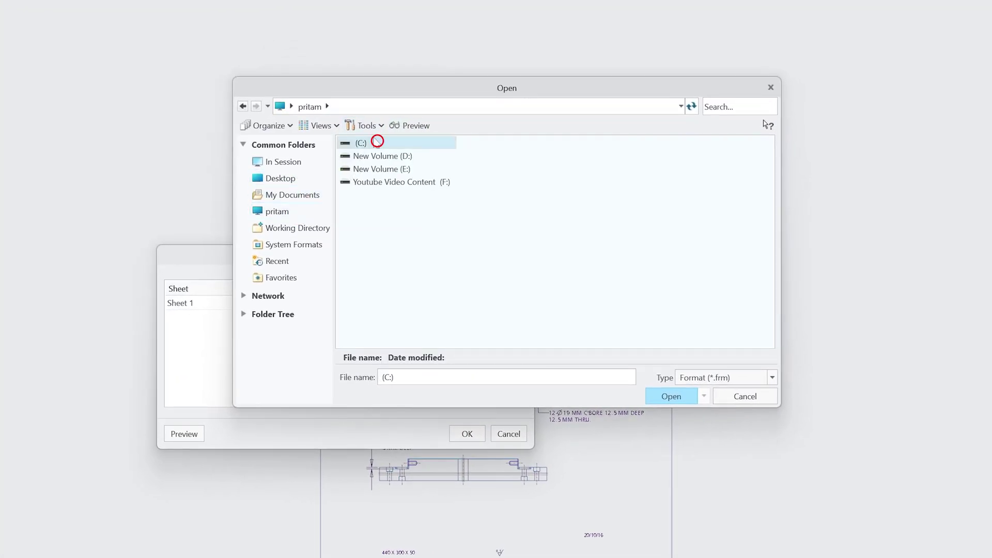
{"action": "double_click", "coordinate": [391, 258]}
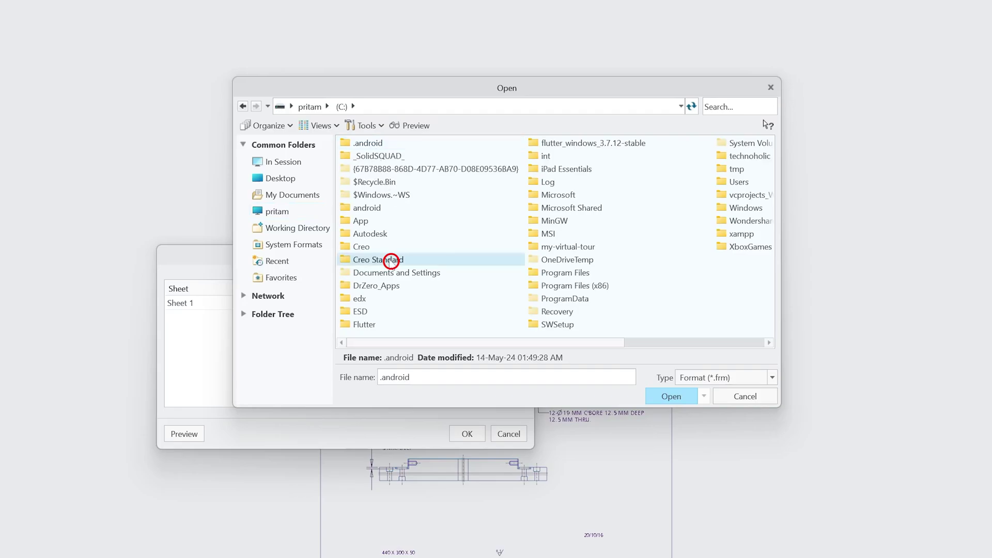
{"action": "double_click", "coordinate": [382, 156]}
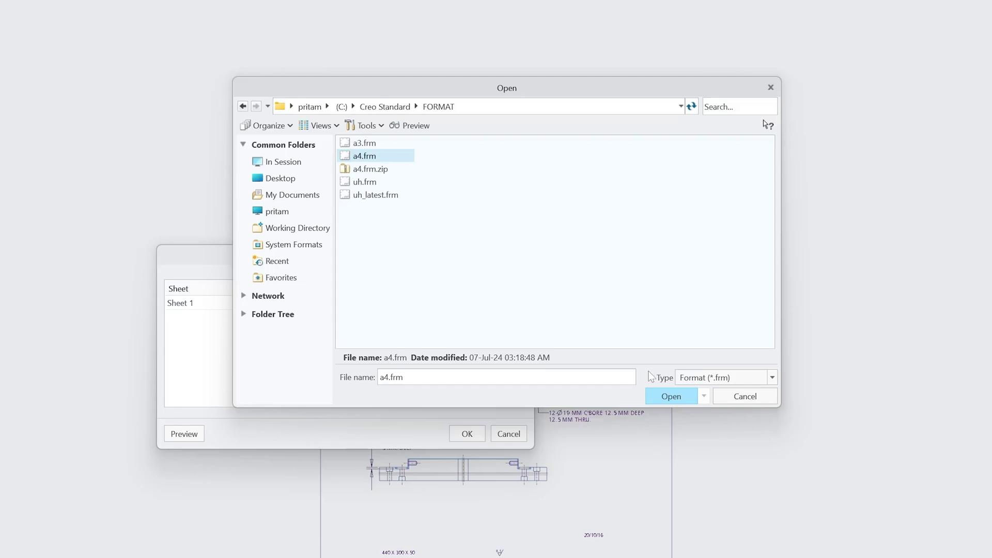
Load a4.frm, confirm Sheet Setup, and inspect the new A4 border and title block.
{"action": "left_click", "coordinate": [670, 396]}
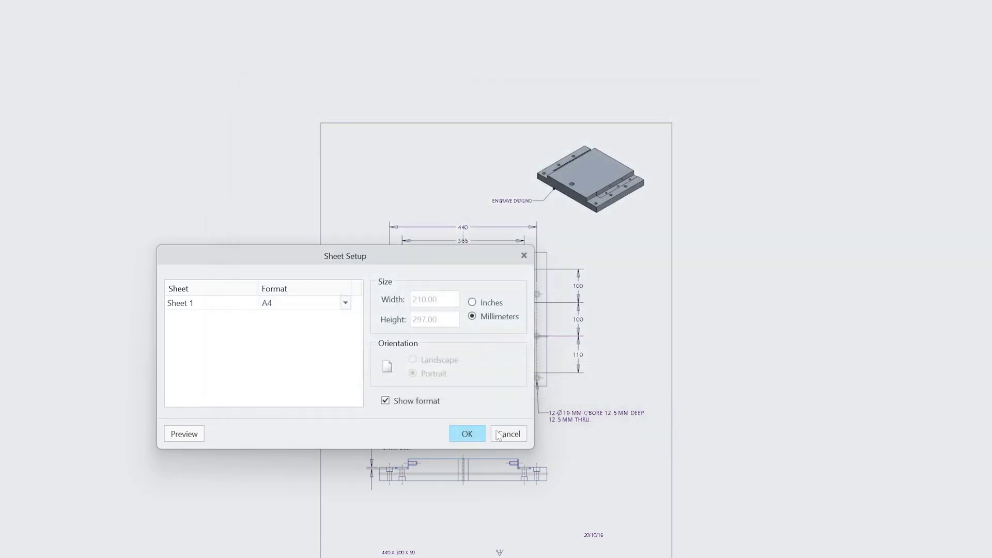
{"action": "left_click", "coordinate": [458, 434]}
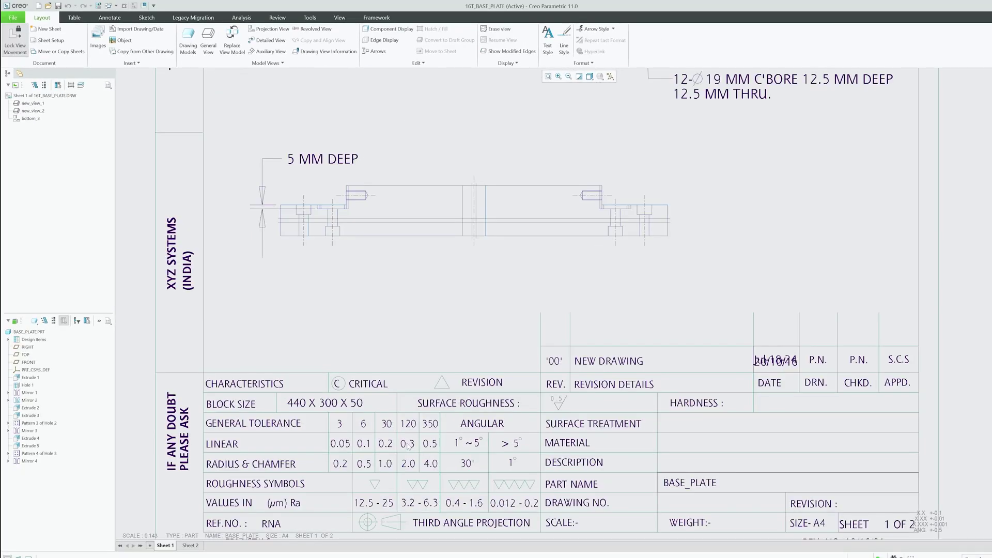
{"action": "scroll", "coordinate": [408, 445], "scroll_direction": "up", "scroll_amount": 3}
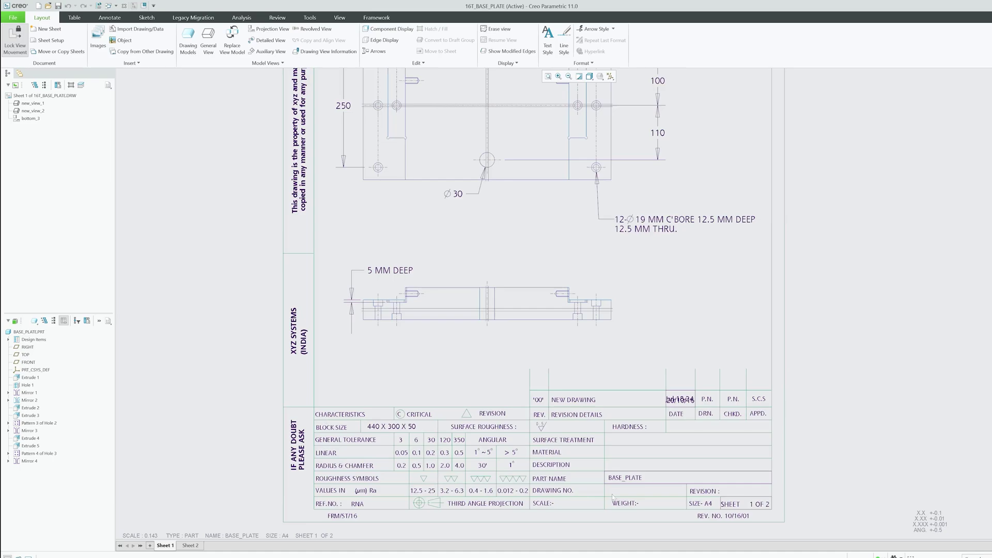
{"action": "scroll", "coordinate": [613, 498], "scroll_direction": "down", "scroll_amount": 3}
{"action": "middle_click_drag", "start_coordinate": [667, 78], "coordinate": [674, 270]}
{"action": "scroll", "coordinate": [674, 273], "scroll_direction": "up", "scroll_amount": 3}
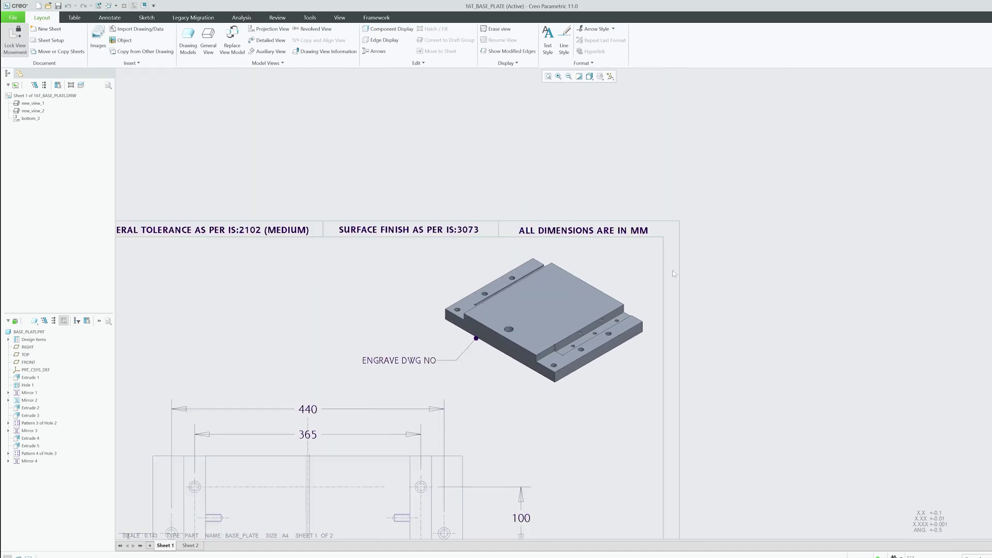
{"action": "scroll", "coordinate": [673, 274], "scroll_direction": "up", "scroll_amount": 2}
{"action": "scroll", "coordinate": [654, 115], "scroll_direction": "down", "scroll_amount": 5}
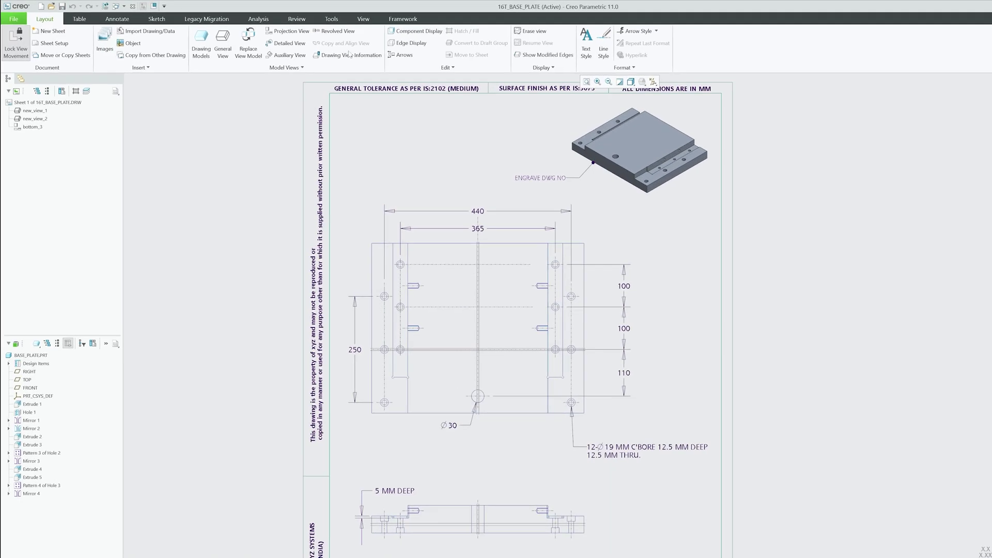
{"action": "left_click", "coordinate": [339, 17]}
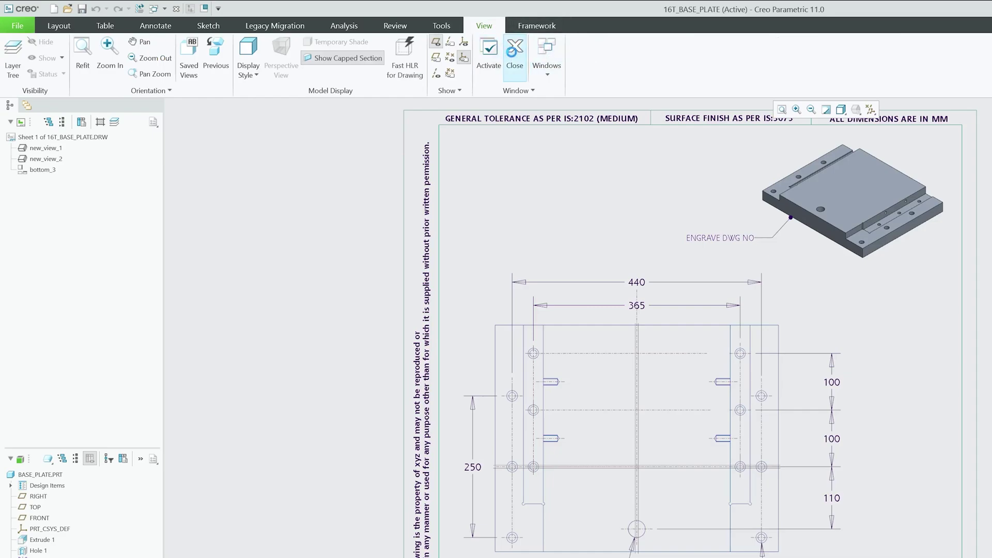
Close the drawing and erase all not-displayed objects from the session.
{"action": "left_click", "coordinate": [515, 51]}
{"action": "left_click", "coordinate": [151, 57]}
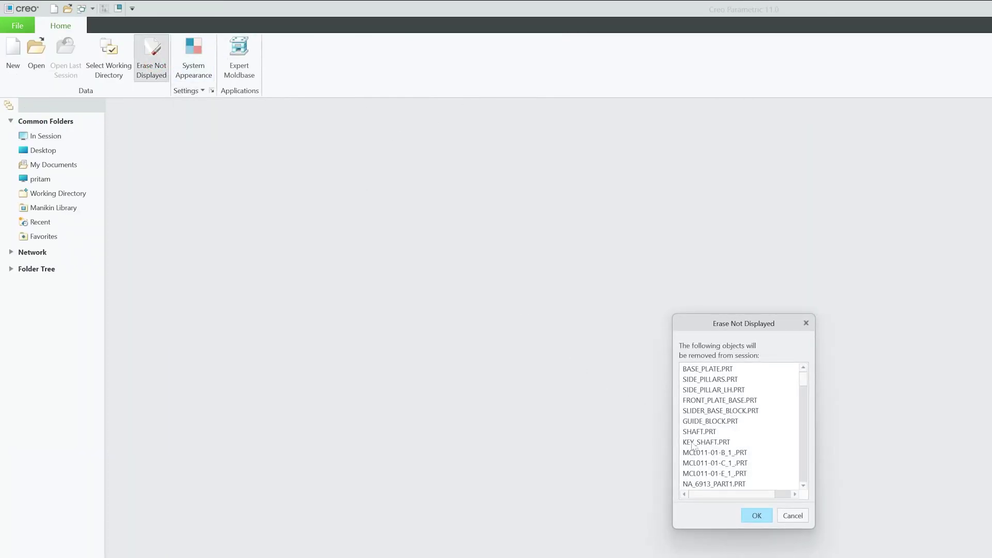
{"action": "left_click", "coordinate": [757, 516]}
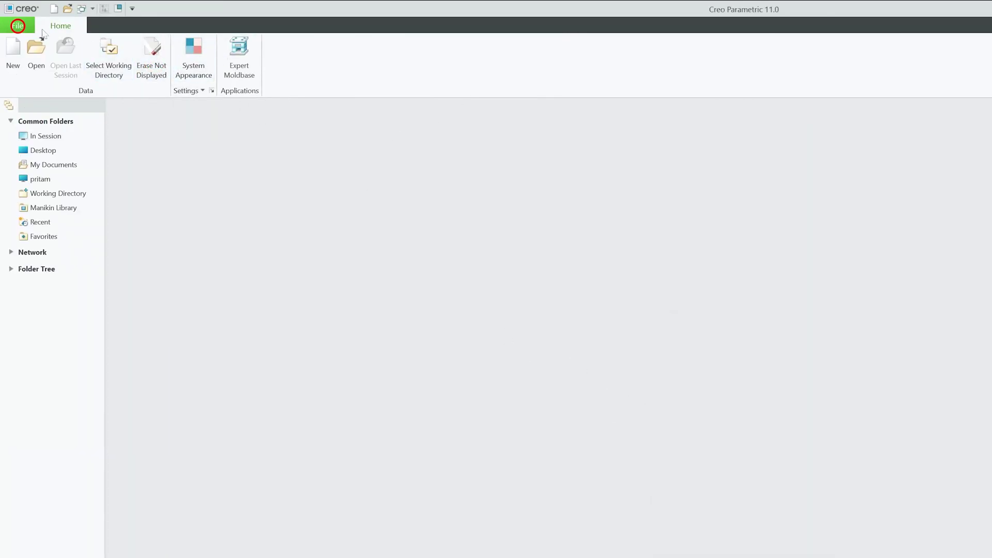
Reopen 16T_BASE_PLATE from Recent Files, then close it again.
{"action": "left_click", "coordinate": [17, 26]}
{"action": "left_click", "coordinate": [116, 69]}
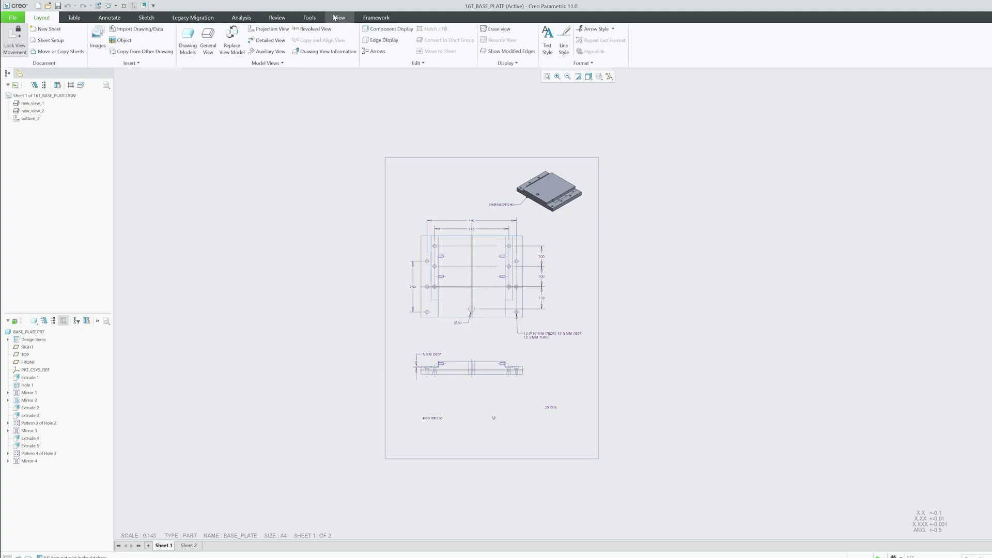
{"action": "left_click", "coordinate": [337, 18]}
{"action": "left_click", "coordinate": [123, 6]}
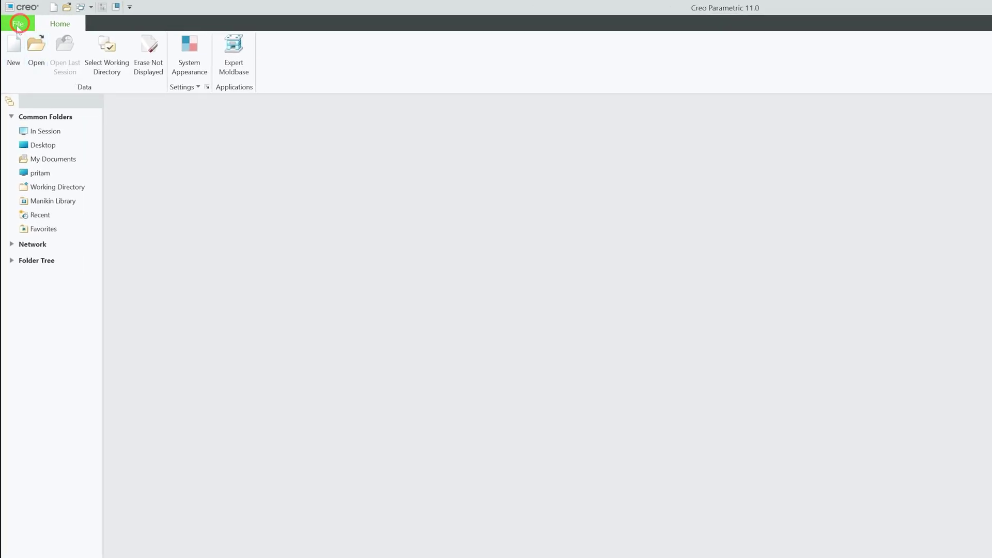
Show the full configuration option list in Creo Options and begin adding an option.
{"action": "left_click", "coordinate": [18, 24]}
{"action": "left_click", "coordinate": [32, 276]}
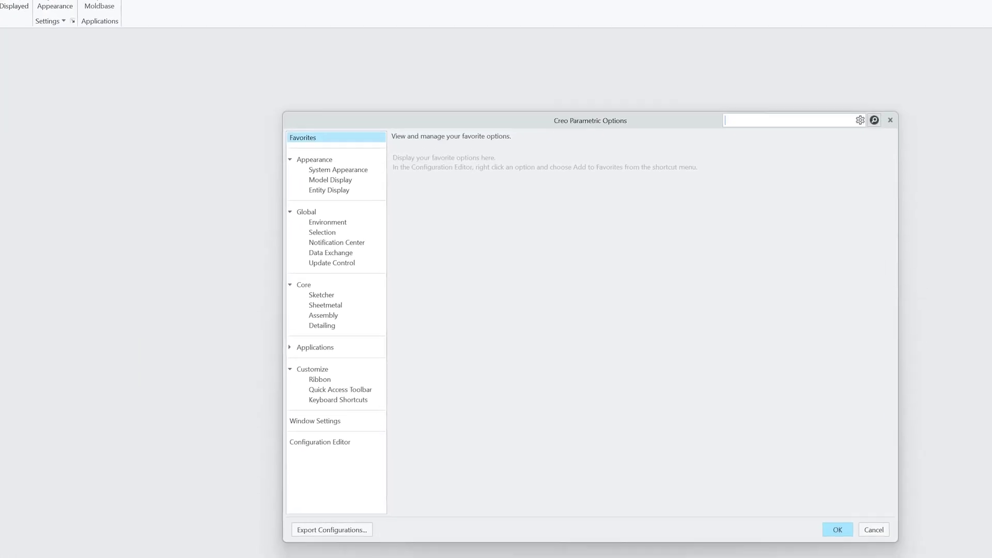
{"action": "left_click", "coordinate": [318, 444]}
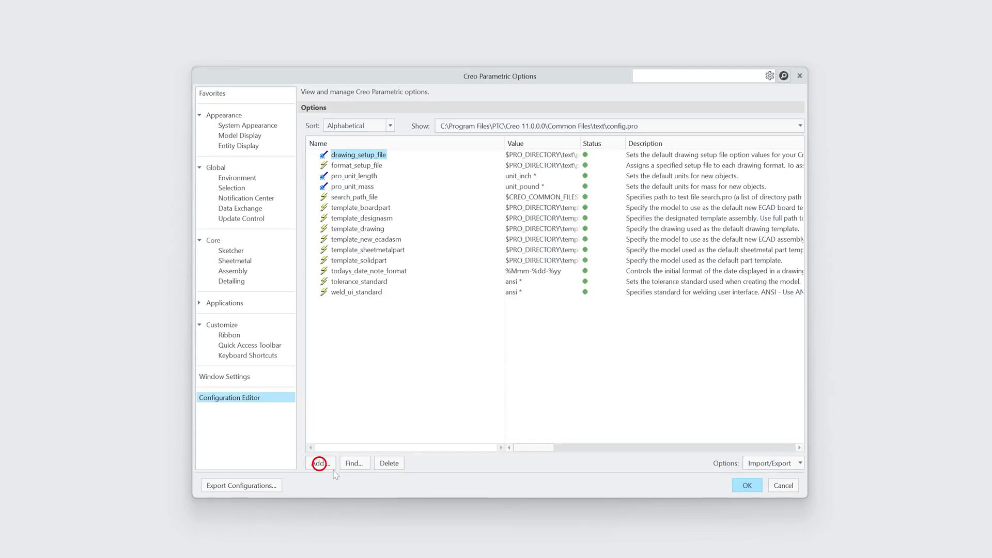
{"action": "left_click", "coordinate": [320, 463]}
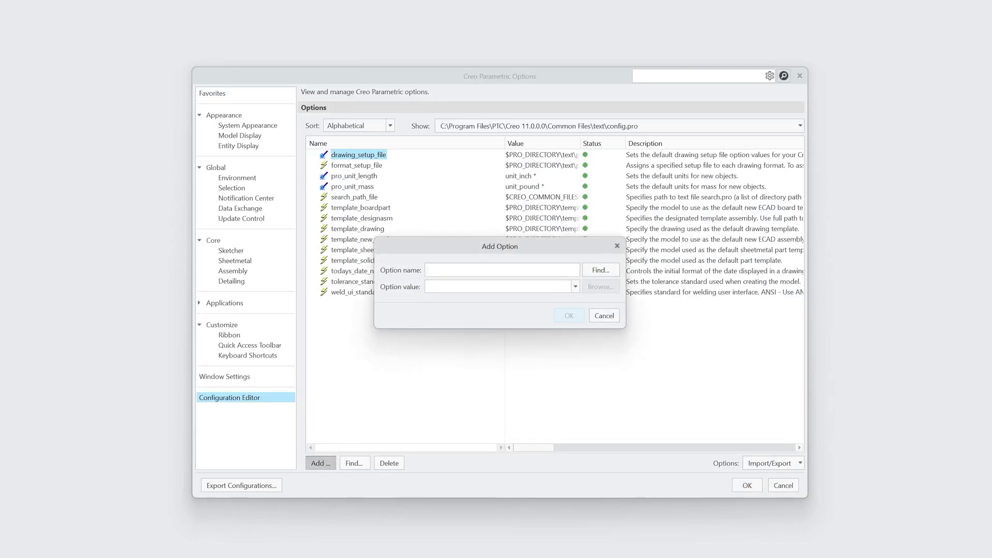
Add option pro_format_dir with the value C:\Creo Standard\FORMAT.
{"action": "type", "text": "pro"}
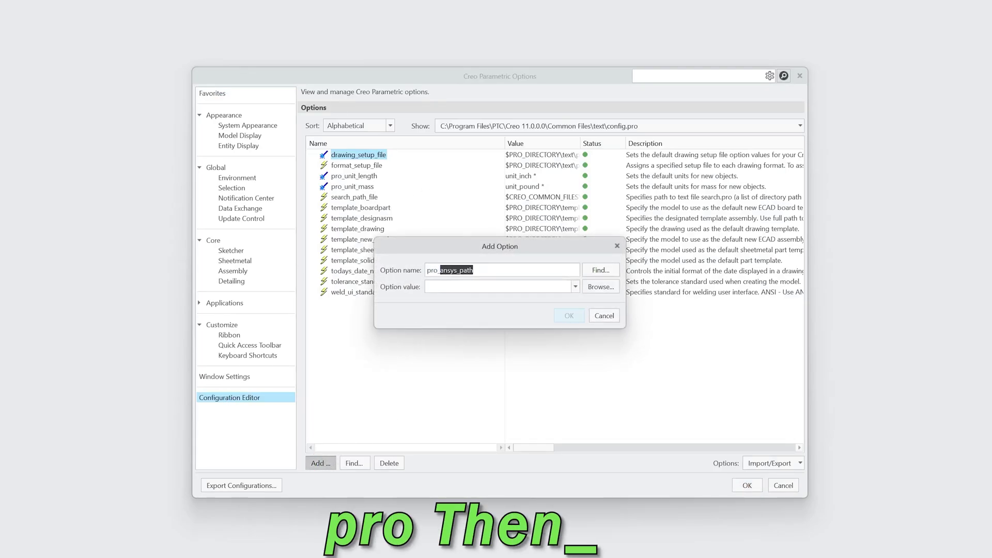
{"action": "type", "text": "_format_dir"}
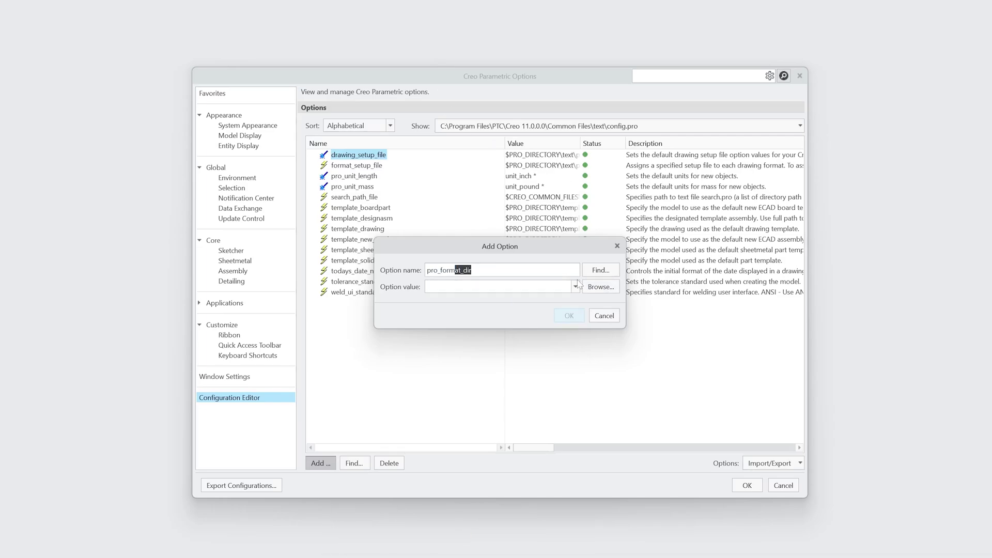
{"action": "left_click", "coordinate": [600, 287]}
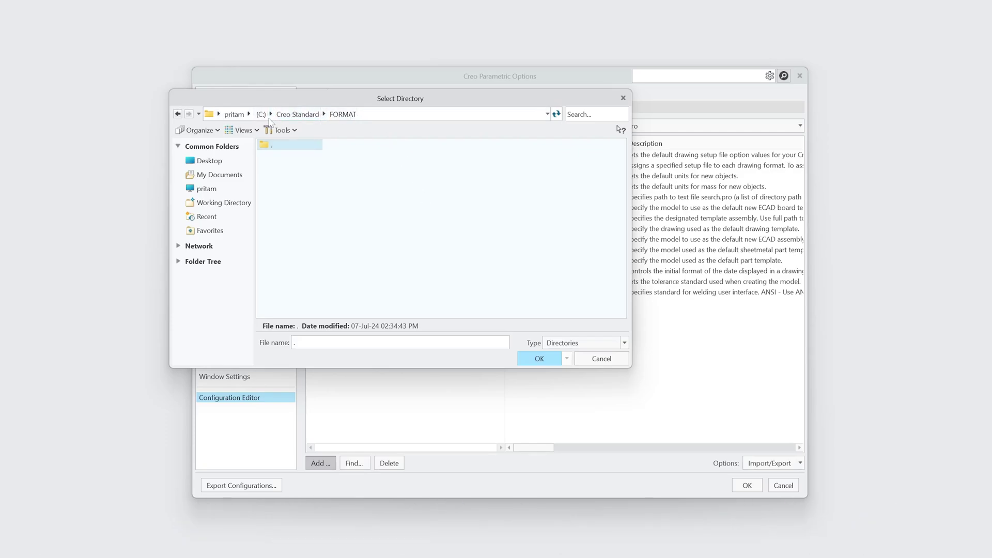
{"action": "left_click", "coordinate": [413, 114]}
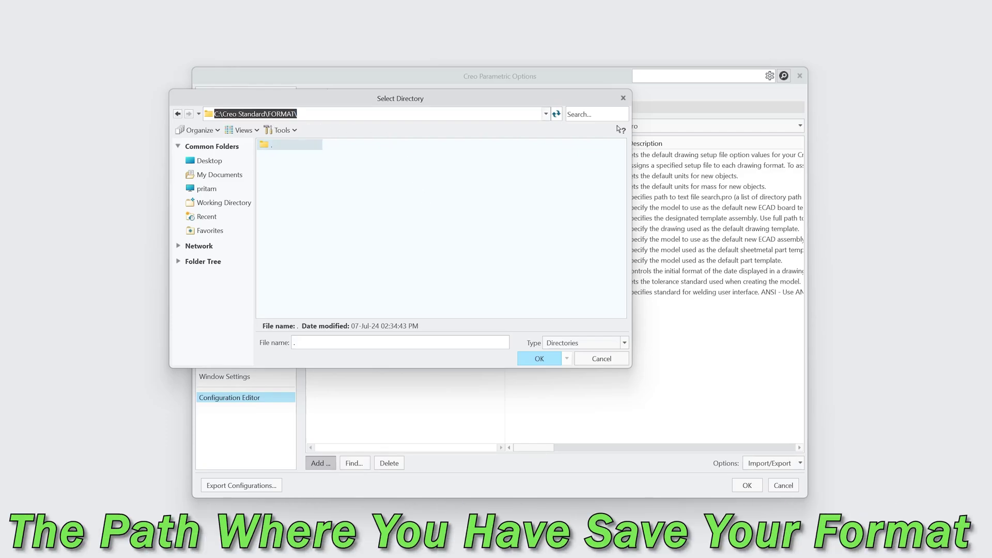
{"action": "left_click", "coordinate": [539, 358]}
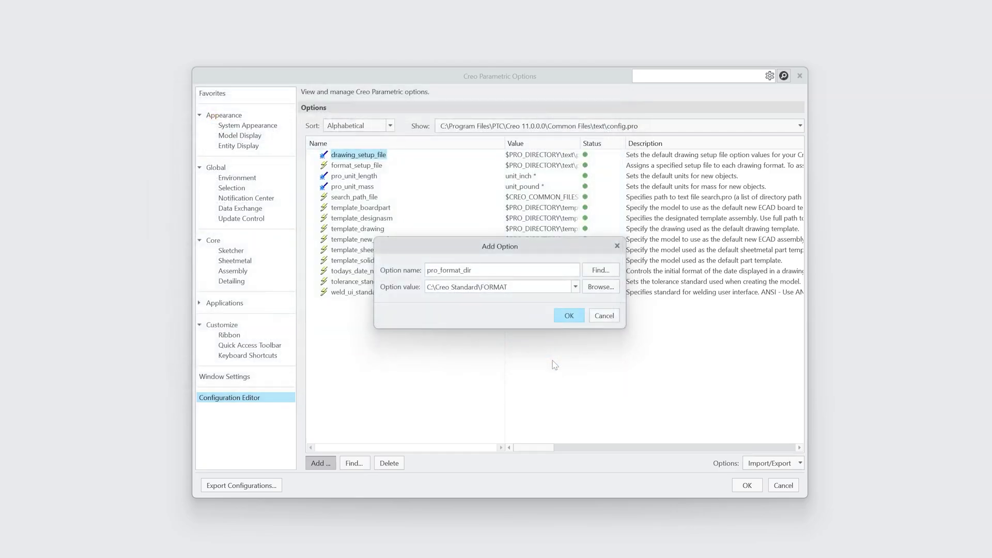
{"action": "left_click", "coordinate": [570, 317]}
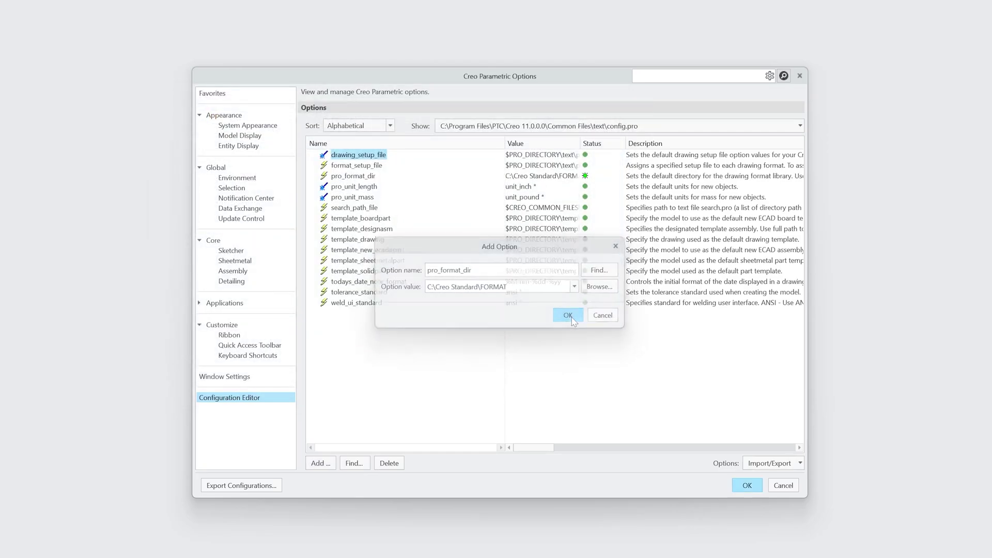
Export the configuration settings as config.pro to the Desktop.
{"action": "left_click", "coordinate": [267, 488]}
{"action": "left_click", "coordinate": [221, 160]}
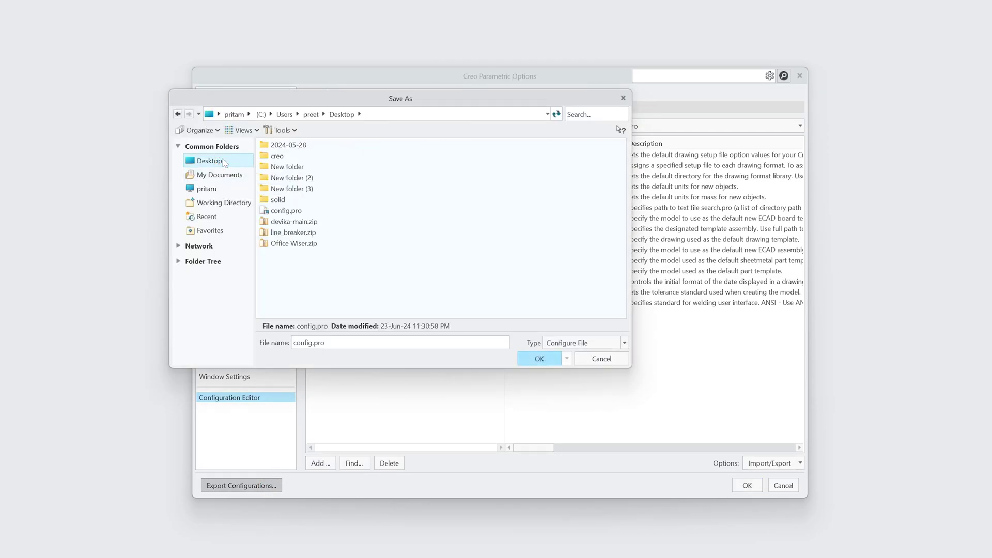
{"action": "left_click", "coordinate": [537, 358]}
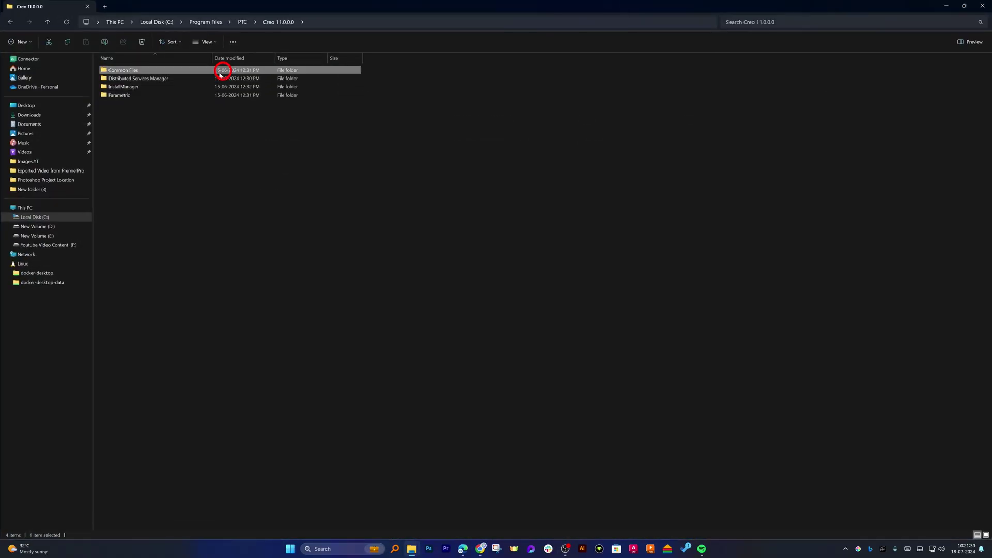
Open Creo 11.0.0.0\Common Files\text and search it for *.pro files.
{"action": "double_click", "coordinate": [222, 70]}
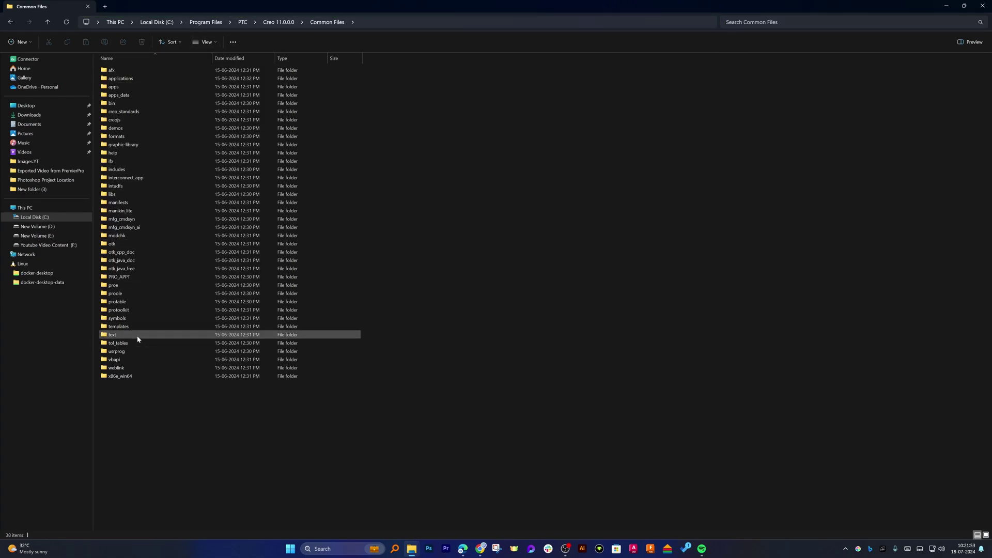
{"action": "double_click", "coordinate": [137, 337]}
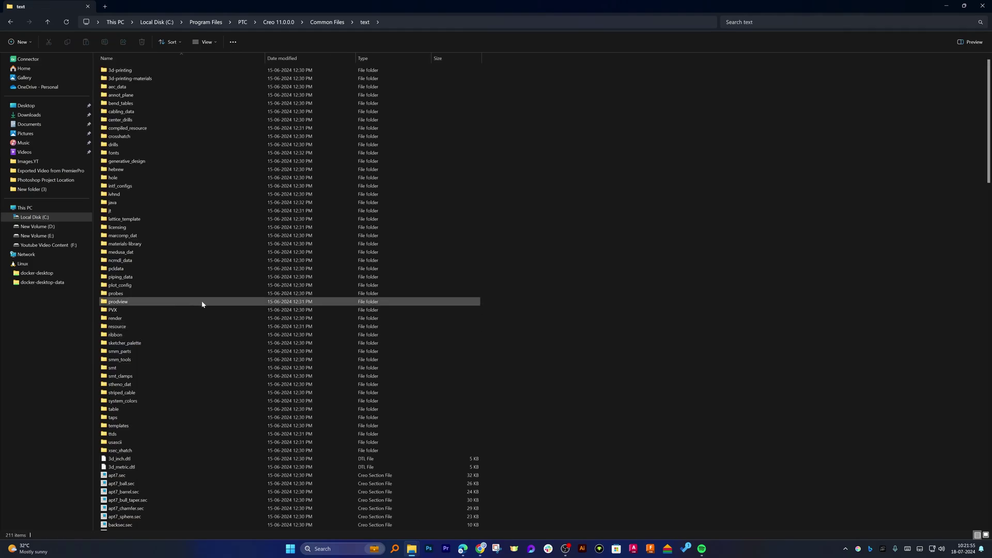
{"action": "scroll", "coordinate": [224, 296], "scroll_direction": "down", "scroll_amount": 10}
{"action": "scroll", "coordinate": [230, 289], "scroll_direction": "down", "scroll_amount": 5}
{"action": "scroll", "coordinate": [236, 282], "scroll_direction": "up", "scroll_amount": 1, "text": "ctrl"}
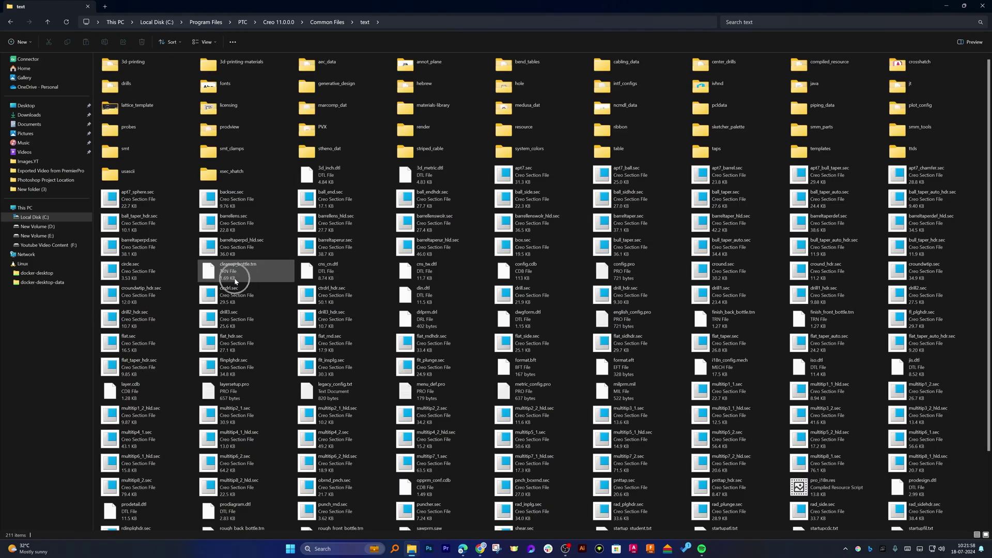
{"action": "key", "text": "ctrl+f"}
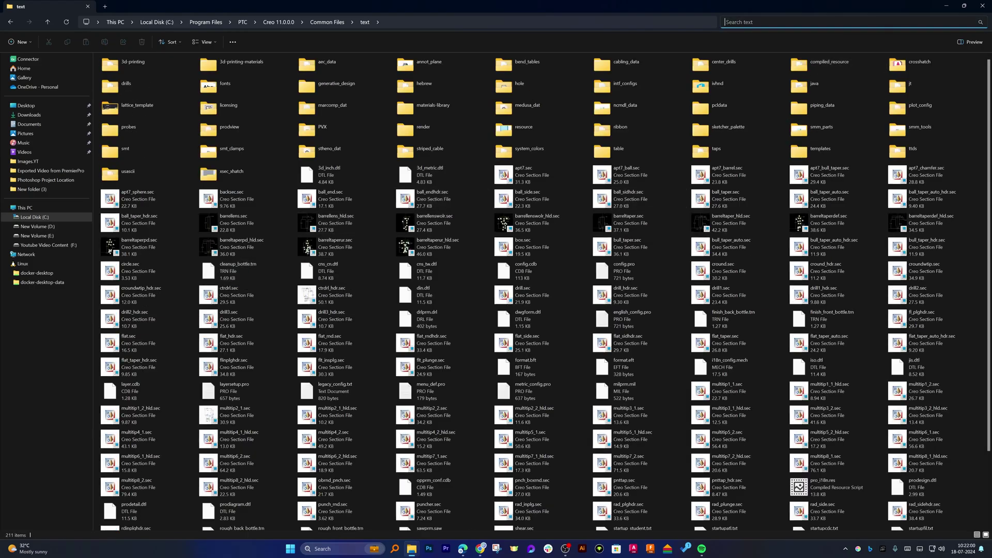
{"action": "type", "text": "*.pro"}
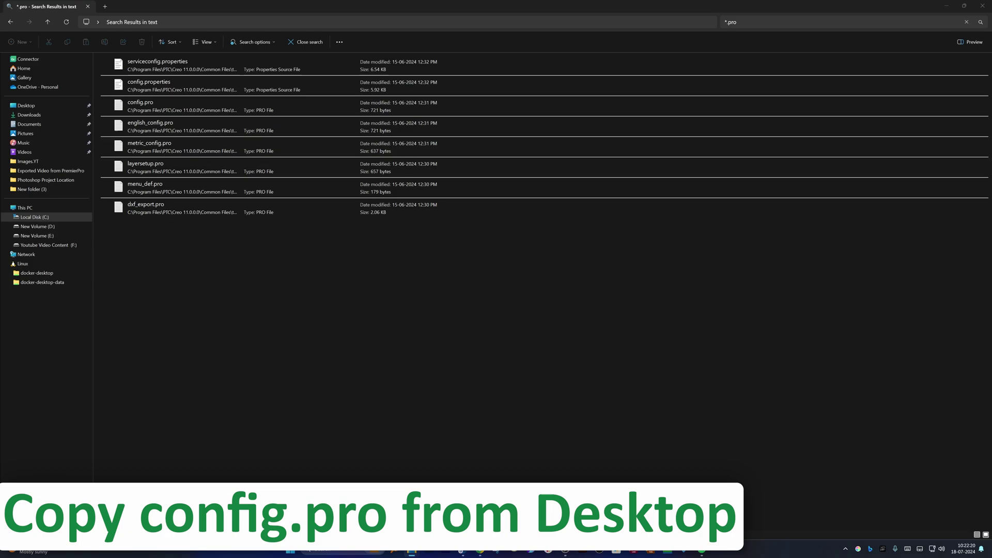
Clear the search and paste config.pro, replacing the existing file with permission.
{"action": "right_click", "coordinate": [316, 256]}
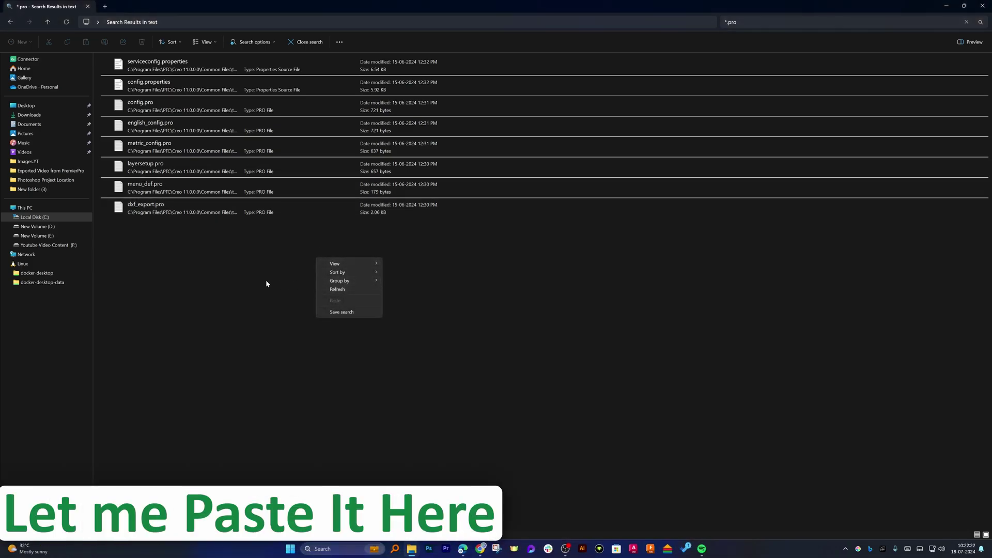
{"action": "left_click", "coordinate": [966, 22]}
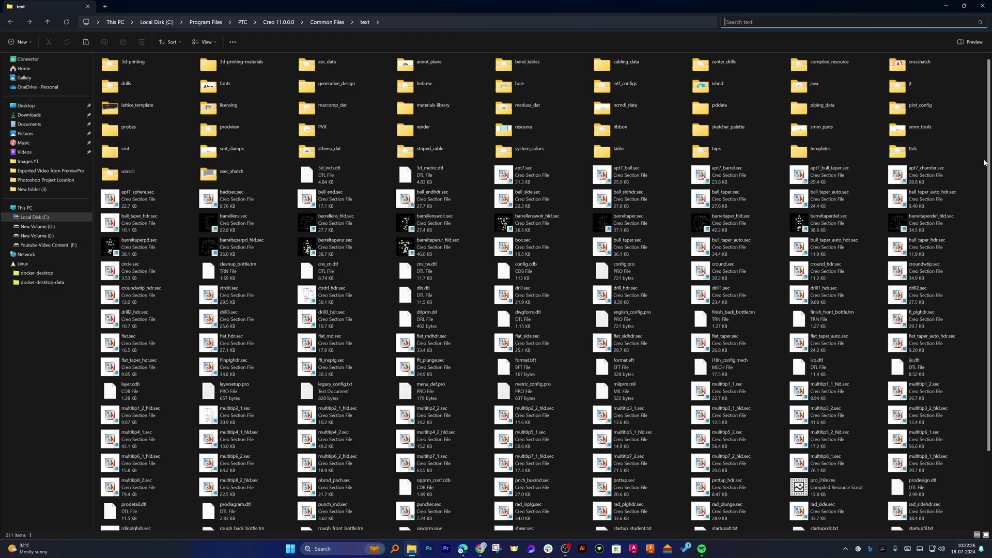
{"action": "right_click", "coordinate": [971, 153]}
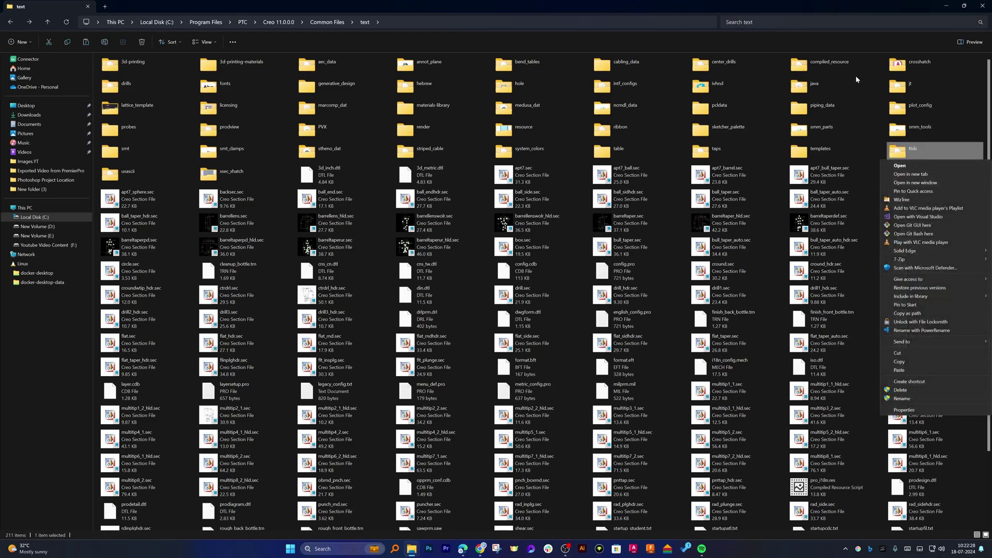
{"action": "key", "text": "Escape"}
{"action": "key", "text": "ctrl+v"}
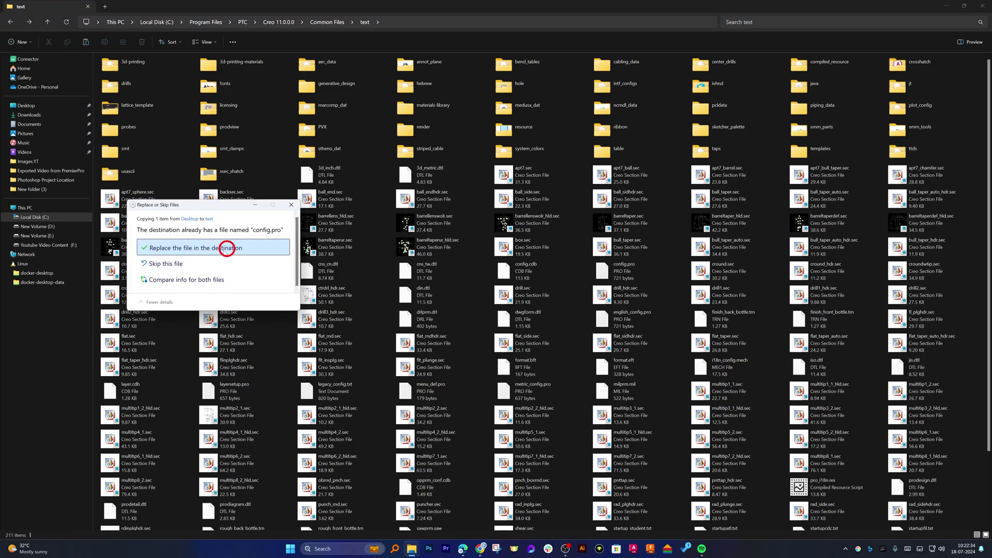
{"action": "left_click", "coordinate": [259, 246]}
{"action": "left_click", "coordinate": [195, 251]}
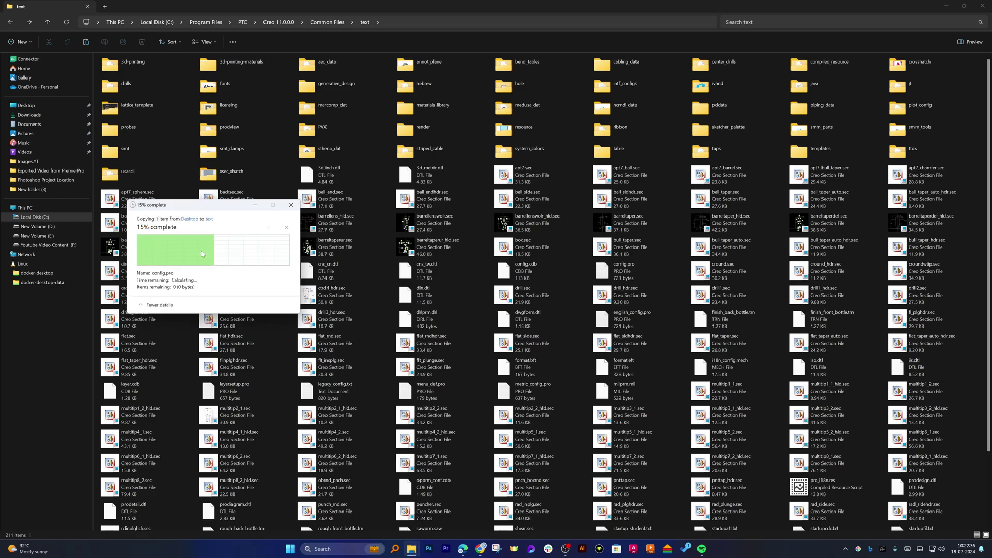
Close File Explorer and relaunch Creo Parametric from the Start search.
{"action": "left_click", "coordinate": [982, 5]}
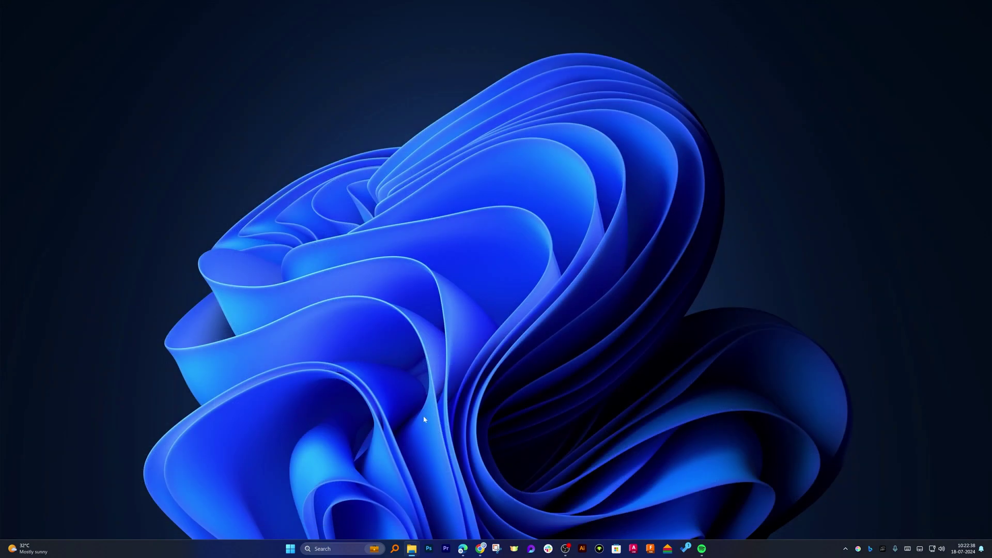
{"action": "left_click", "coordinate": [290, 548]}
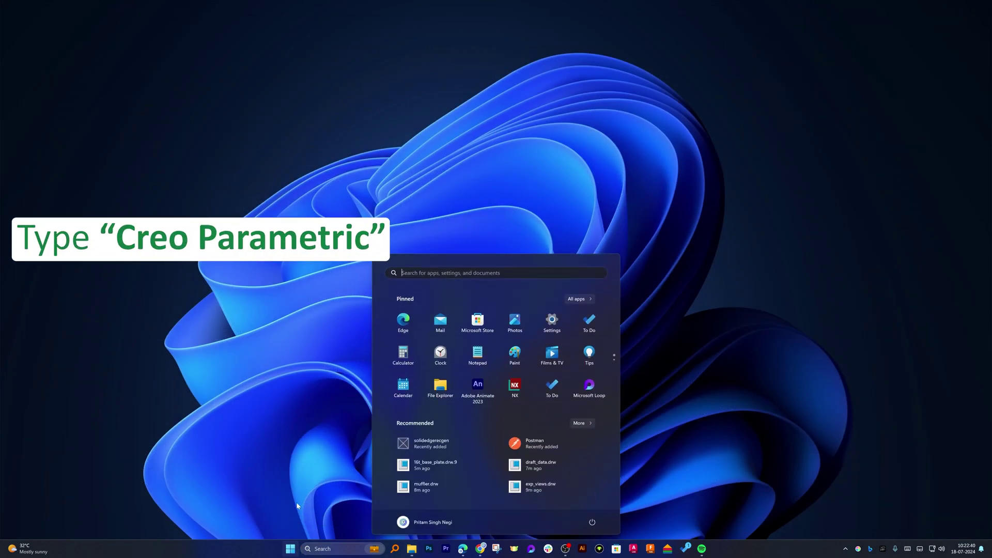
{"action": "type", "text": "c"}
{"action": "type", "text": "reo parametric"}
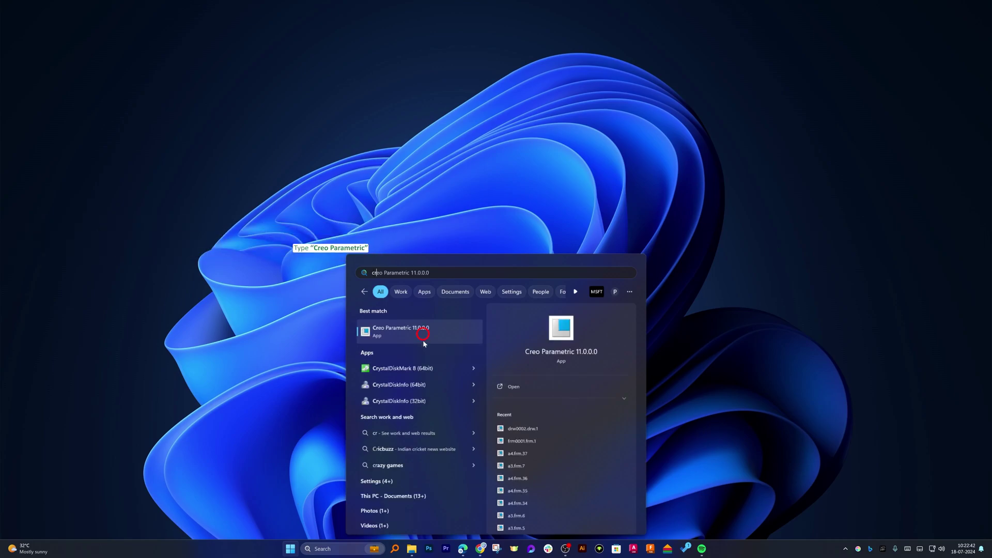
{"action": "left_click", "coordinate": [425, 339]}
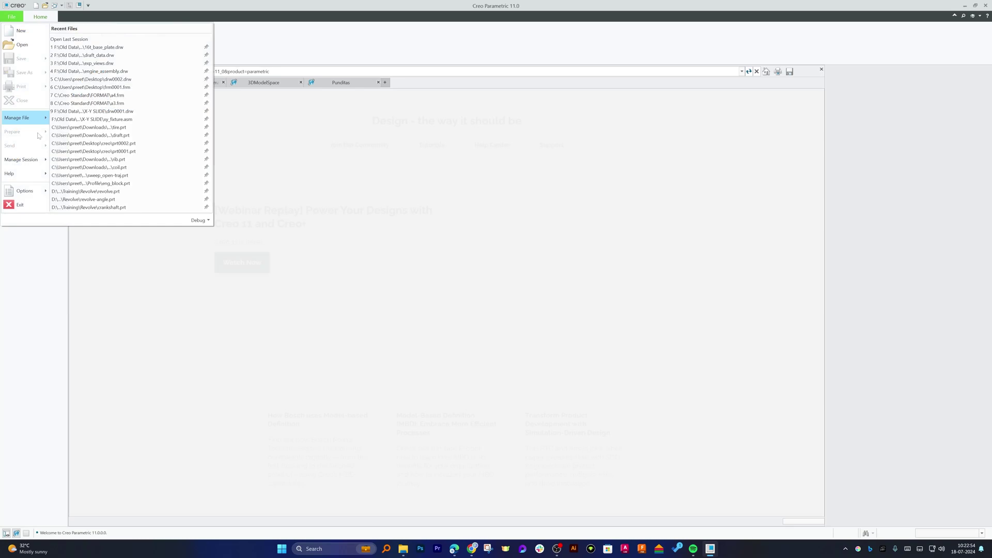
Check that pro_format_dir is loaded in the configuration options.
{"action": "left_click", "coordinate": [24, 191]}
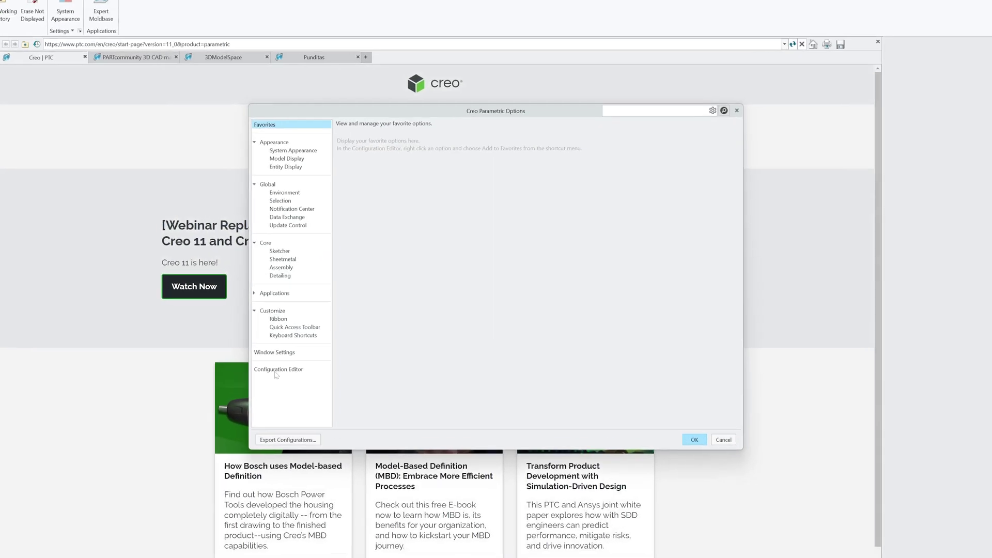
{"action": "left_click", "coordinate": [310, 352]}
{"action": "left_click", "coordinate": [384, 189]}
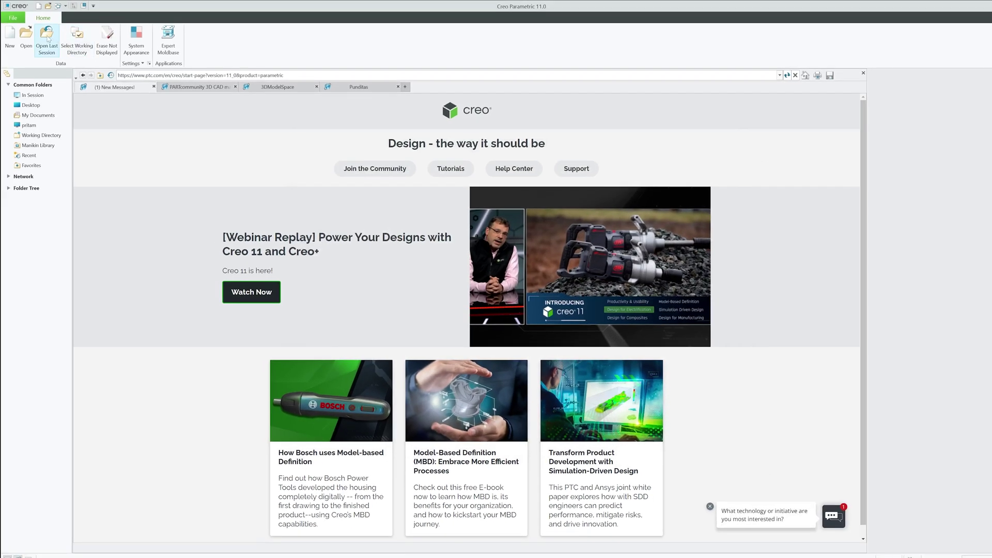
{"action": "left_click", "coordinate": [20, 20]}
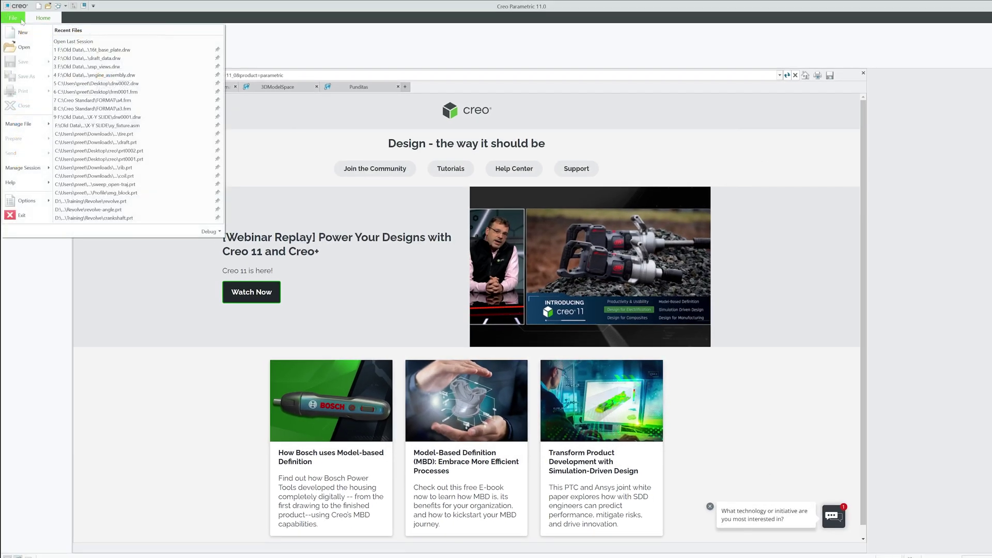
Open 16t_base_plate.drw from Recent Files and zoom to inspect its A4 title block.
{"action": "left_click", "coordinate": [126, 50]}
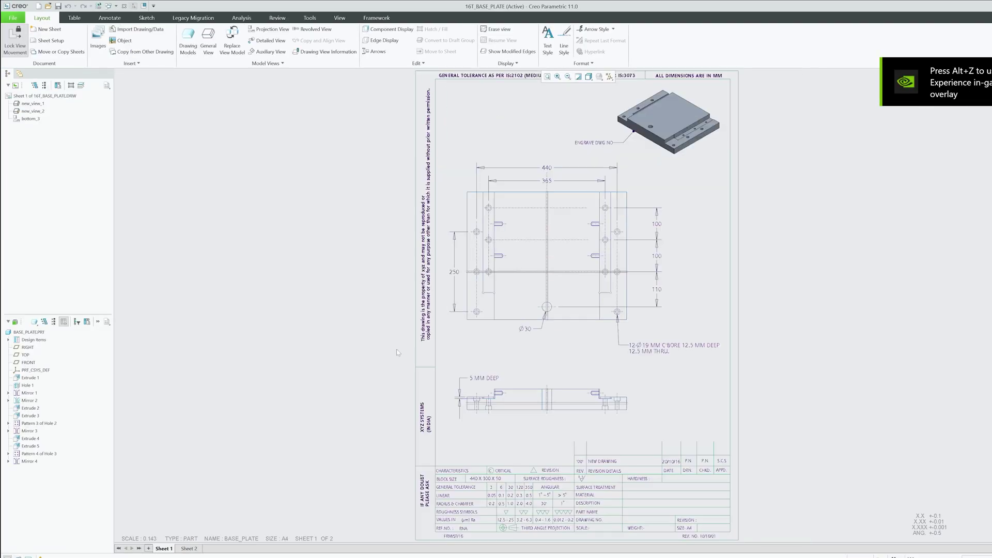
{"action": "scroll", "coordinate": [398, 353], "scroll_direction": "up", "scroll_amount": 2}
{"action": "scroll", "coordinate": [477, 341], "scroll_direction": "down", "scroll_amount": 3}
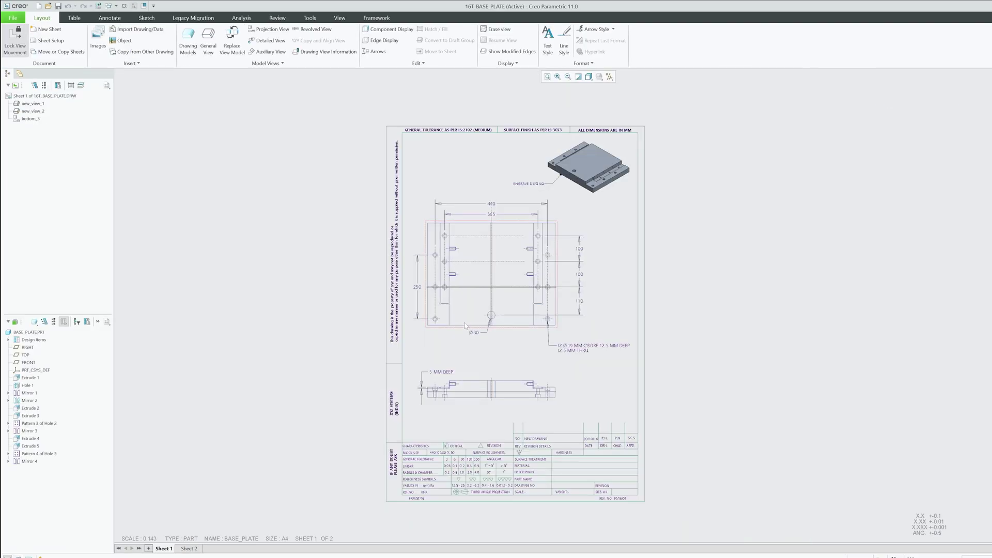
{"action": "scroll", "coordinate": [369, 331], "scroll_direction": "up", "scroll_amount": 3}
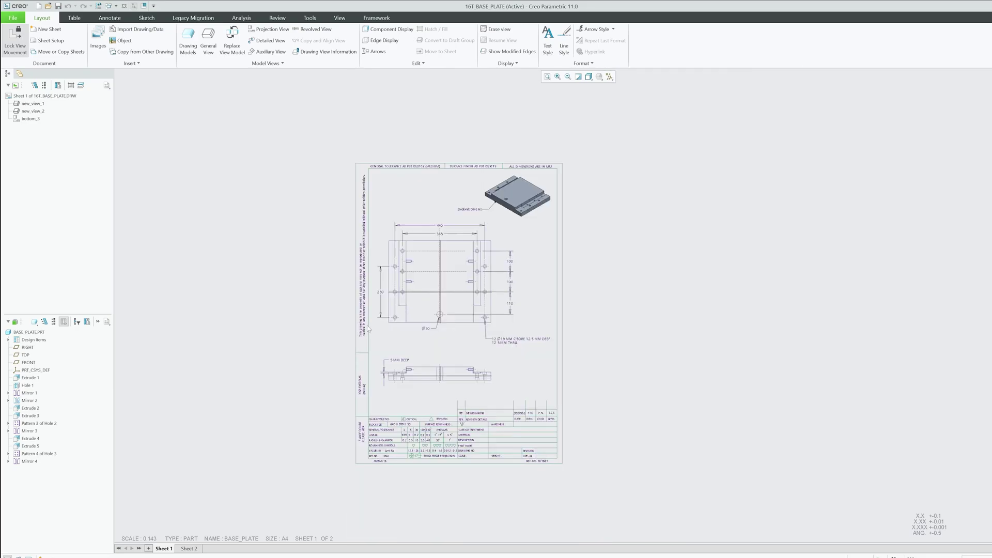
{"action": "scroll", "coordinate": [354, 302], "scroll_direction": "down", "scroll_amount": 1}
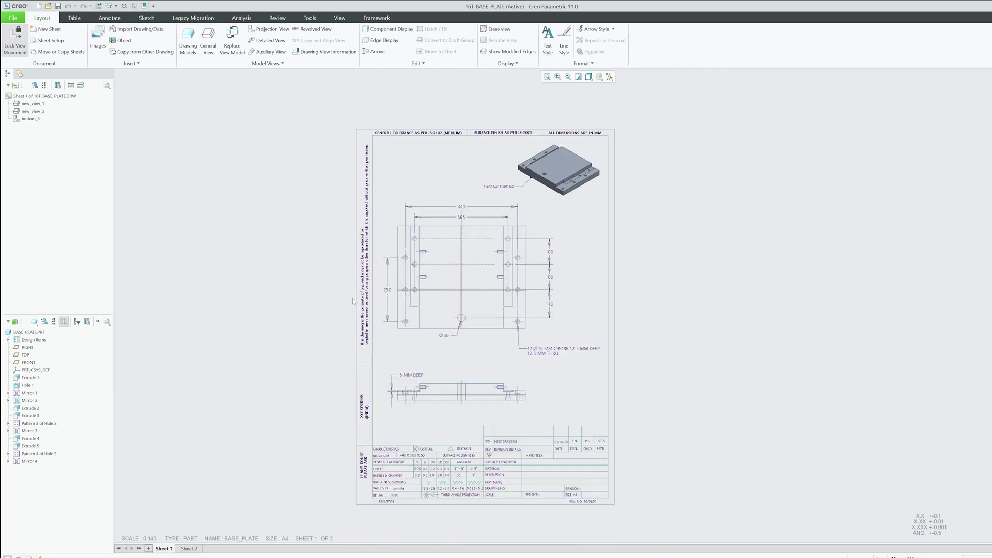